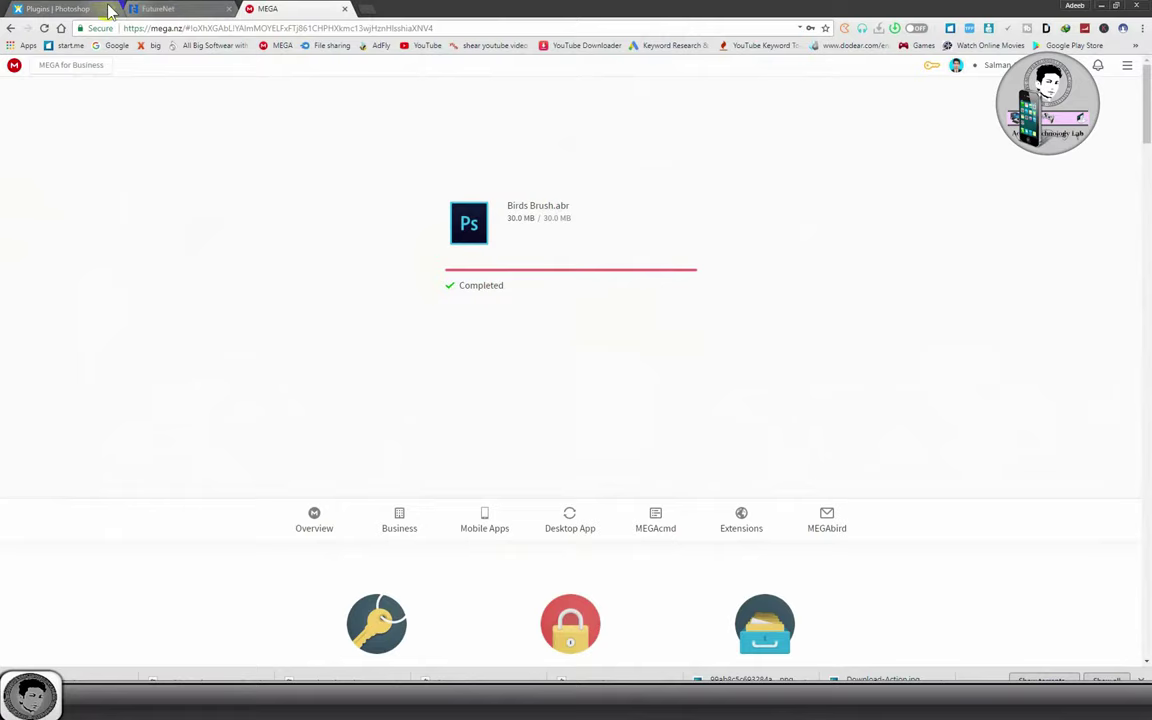
Close the leftover browser tabs and load salmanadeeb.wixsite.com/photoshop
left_click(108, 9)
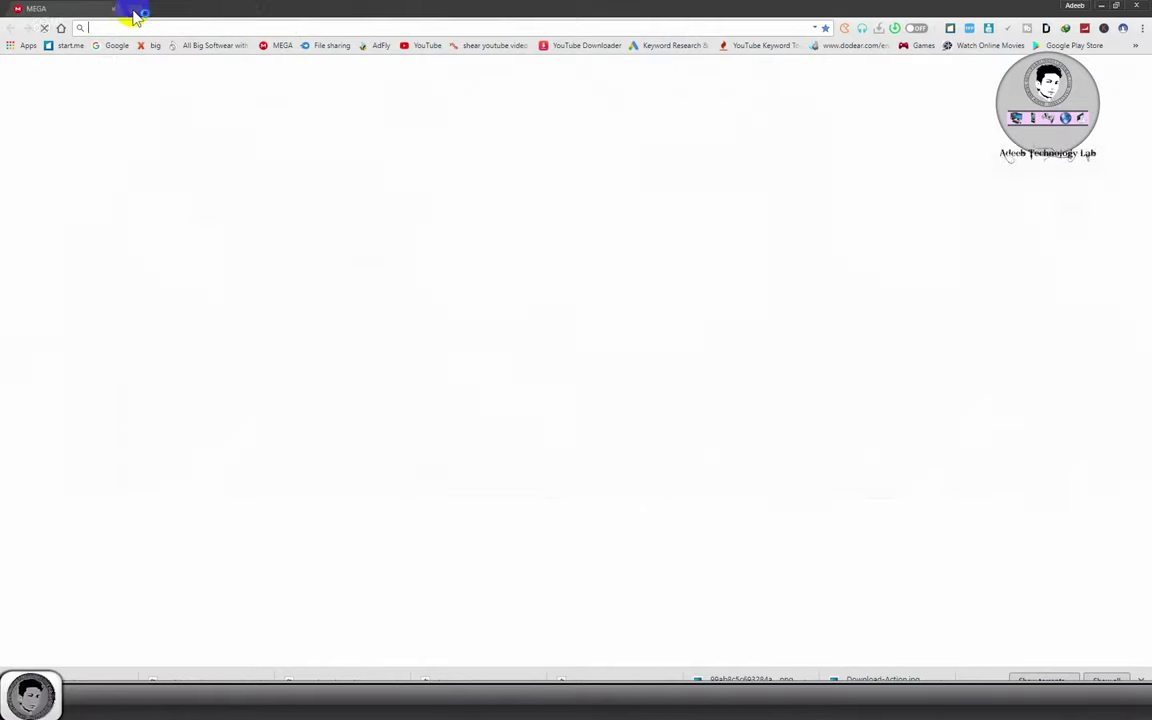
left_click(115, 10)
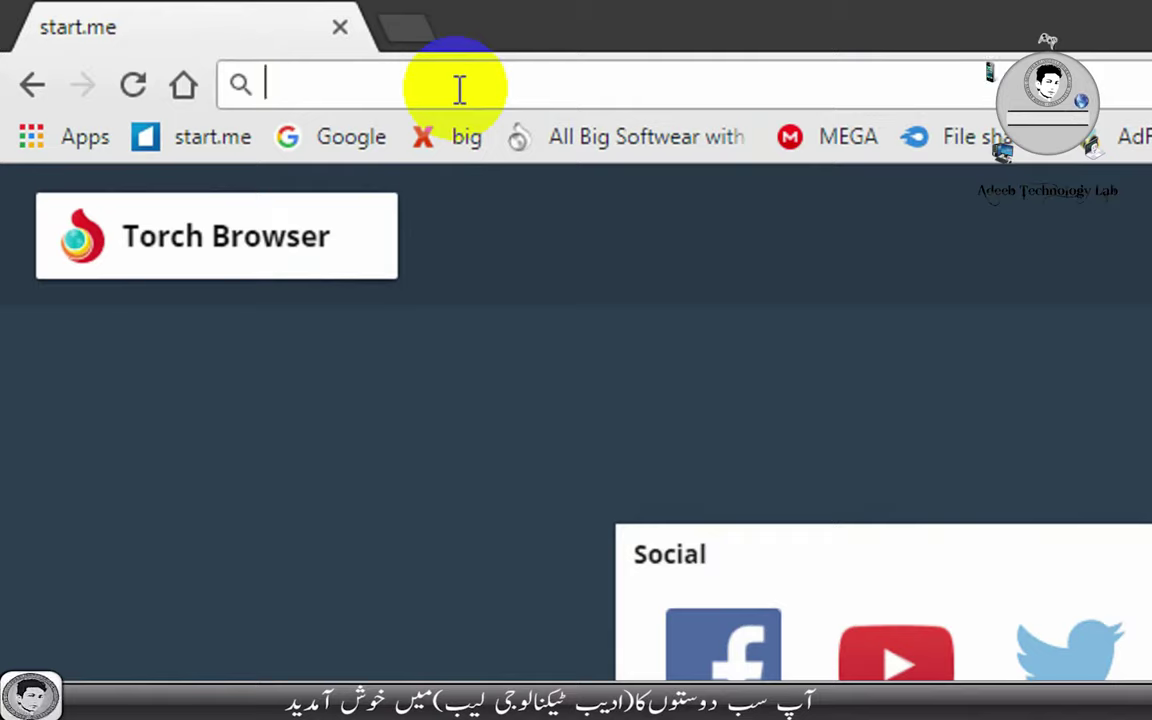
type("s")
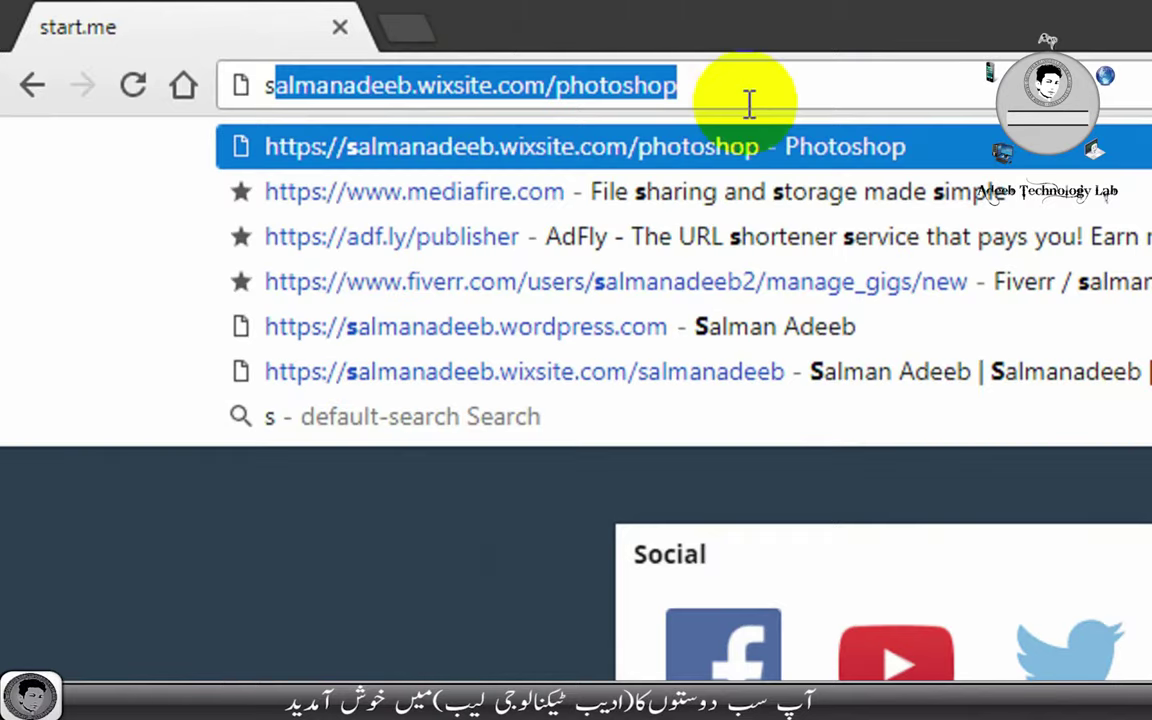
left_click(750, 98)
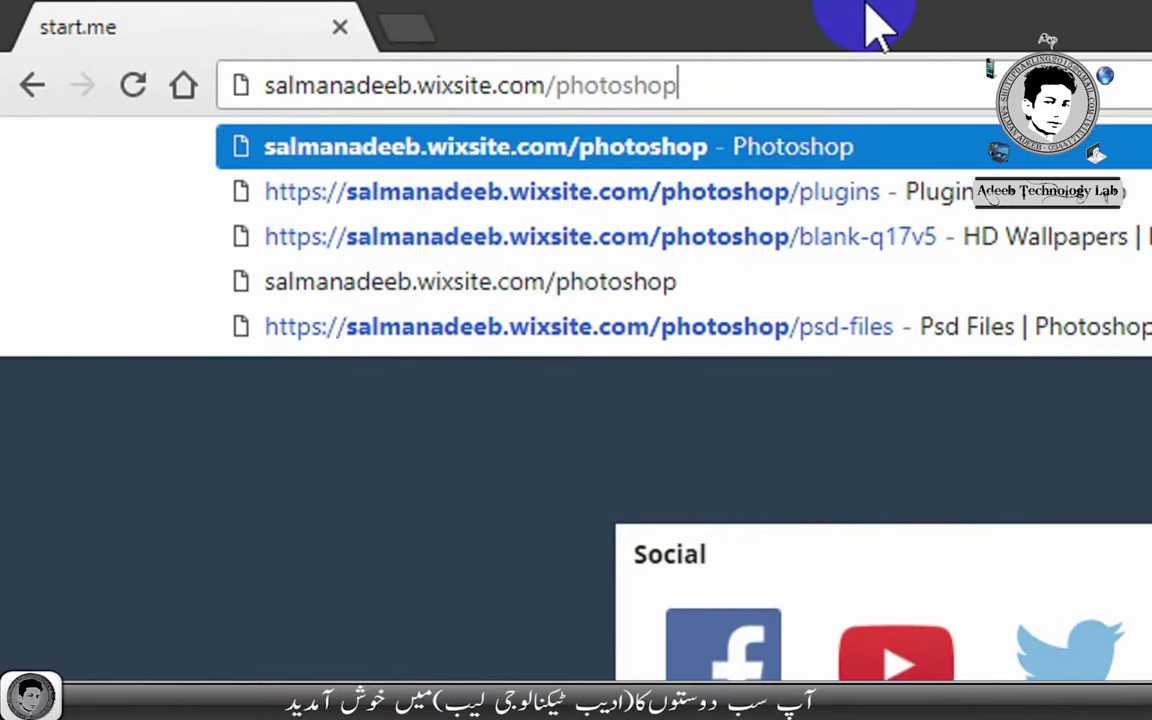
key("Return")
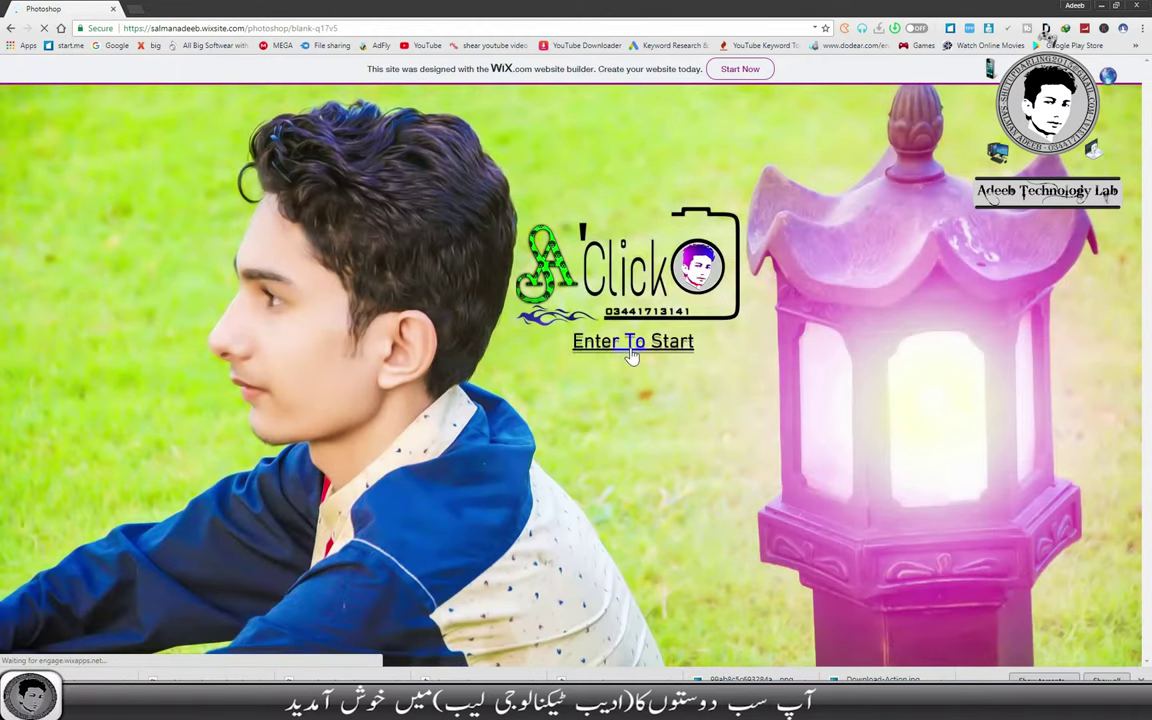
Enter the site past its landing page and go to the Plugins page
left_click(632, 350)
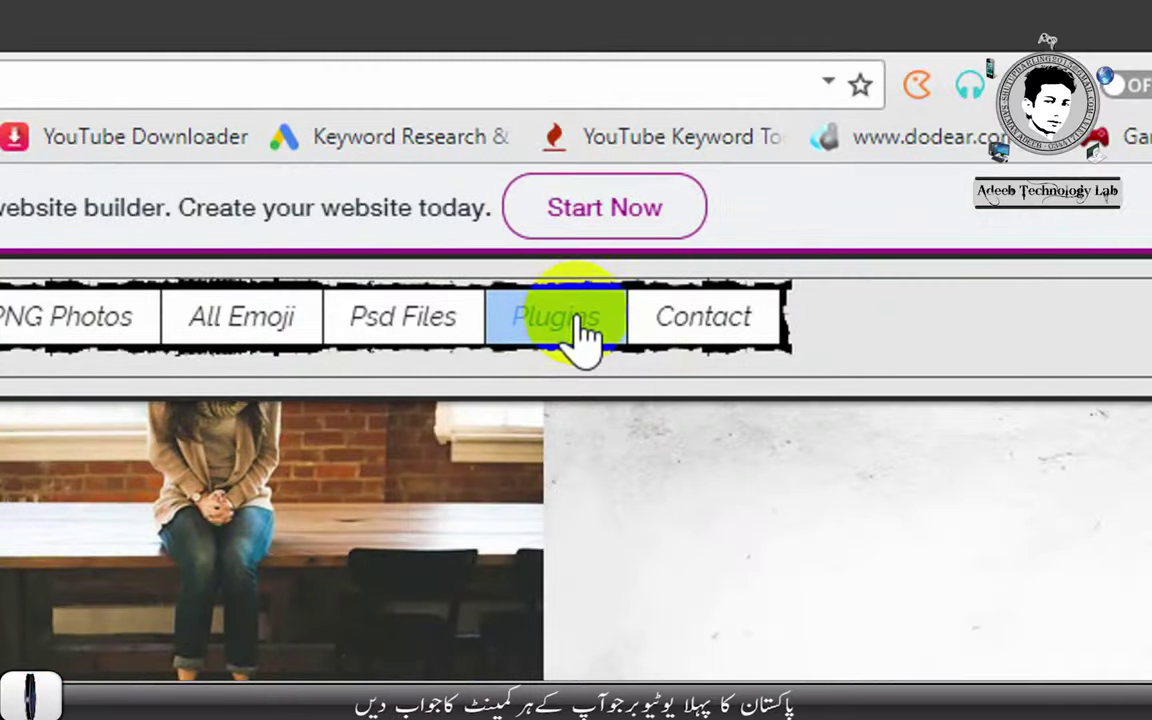
left_click(610, 333)
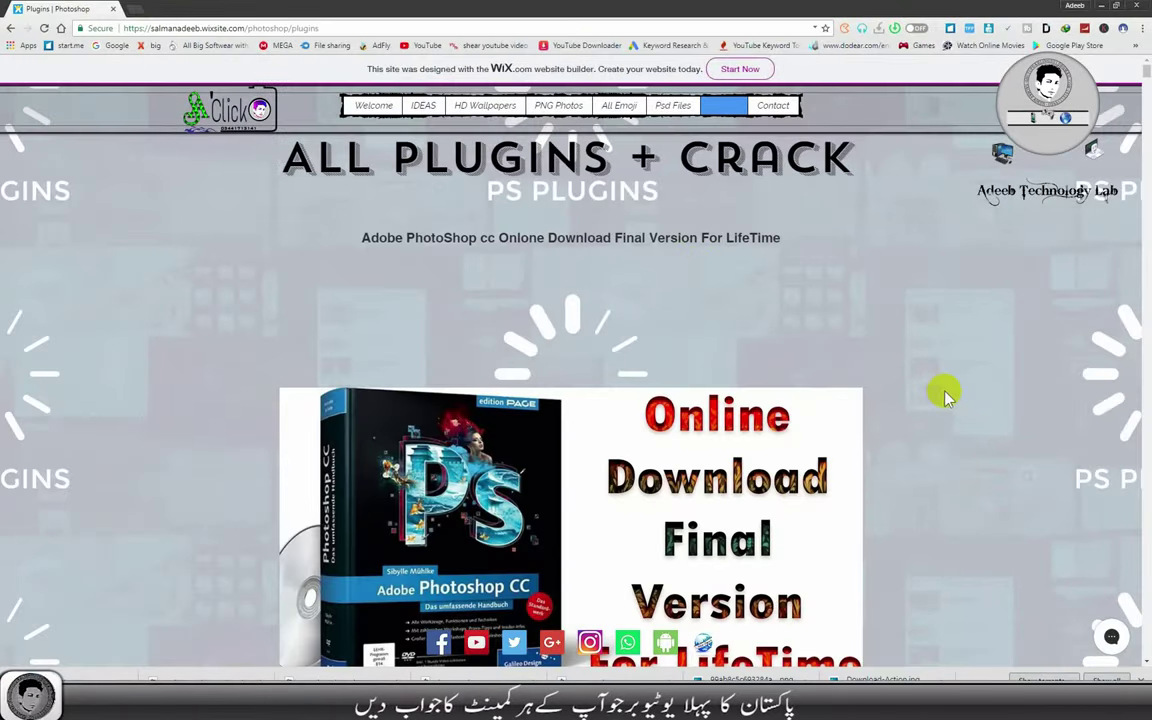
scroll(940, 391, "down", 3)
scroll(943, 472, "down", 2)
scroll(943, 472, "down", 5)
scroll(943, 472, "down", 5)
scroll(943, 472, "down", 5)
scroll(943, 472, "down", 5)
Scroll down to All Cloud Brushes in One File and open its item
scroll(943, 472, "down", 5)
scroll(943, 472, "down", 5)
scroll(943, 472, "down", 5)
scroll(943, 472, "down", 5)
scroll(943, 472, "down", 5)
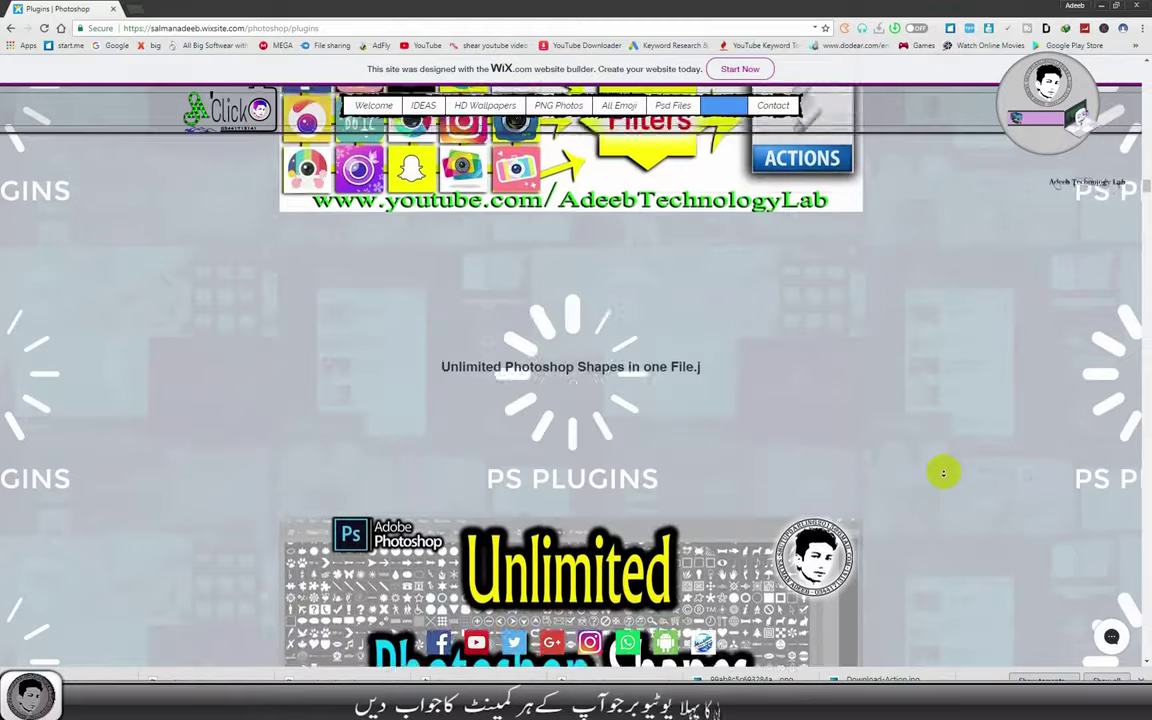
scroll(943, 465, "down", 5)
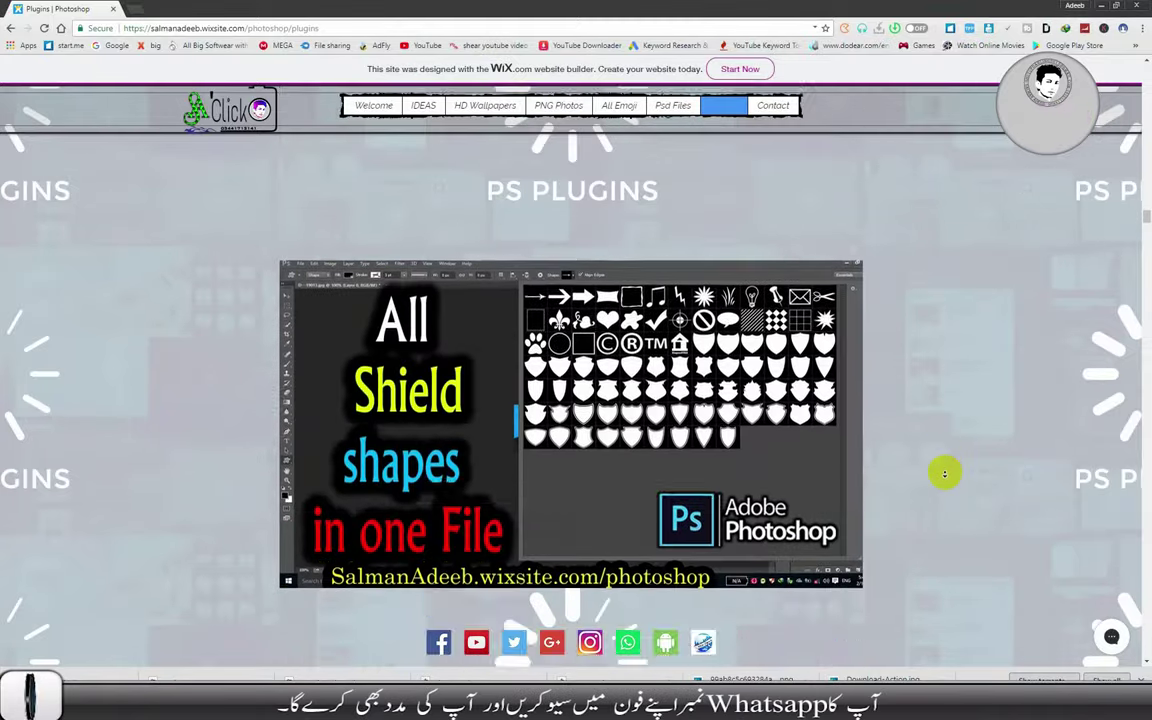
scroll(946, 455, "down", 3)
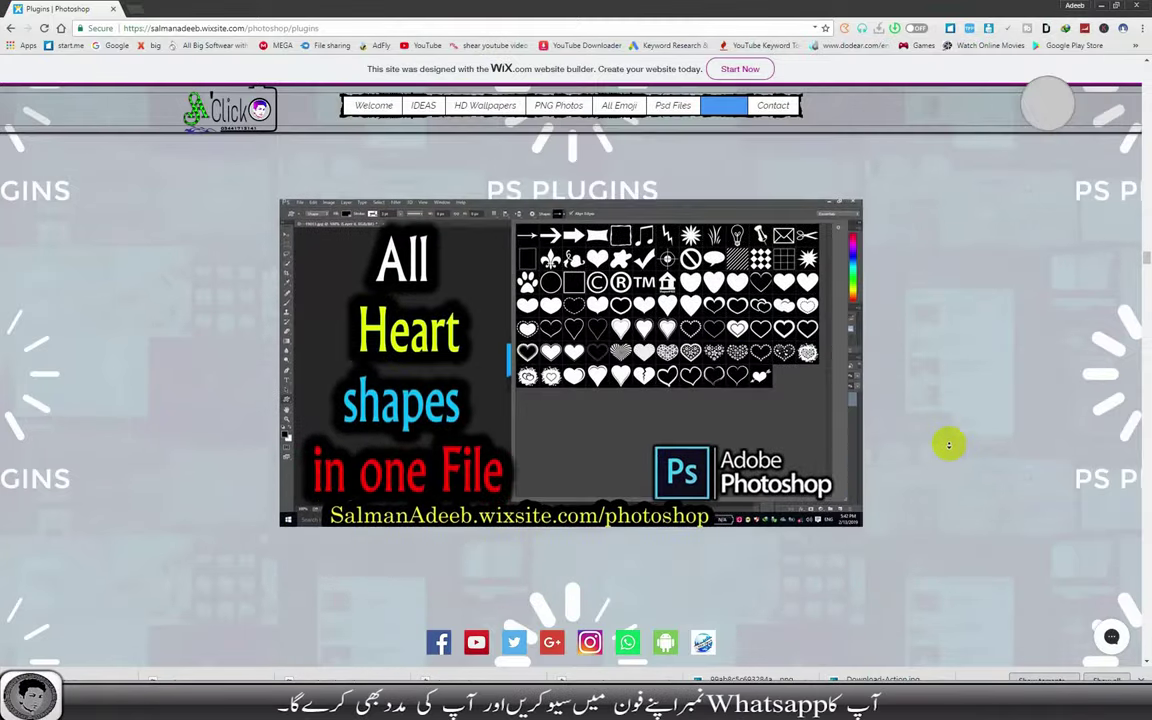
scroll(951, 455, "down", 3)
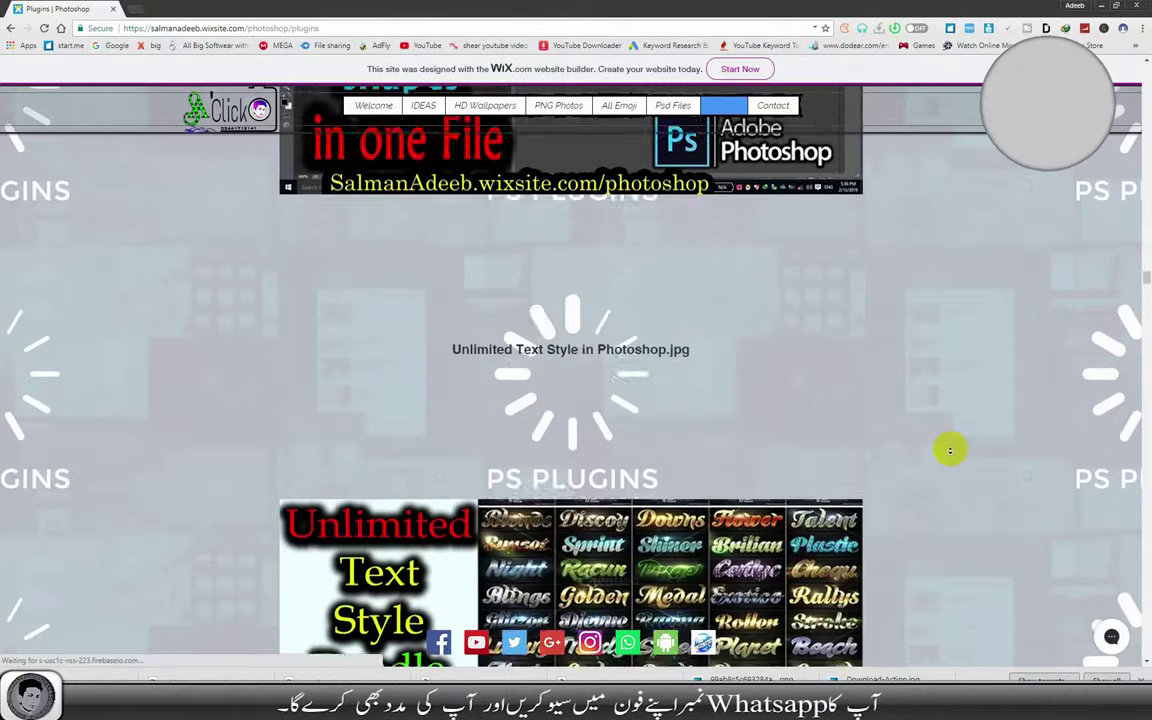
scroll(950, 450, "down", 3)
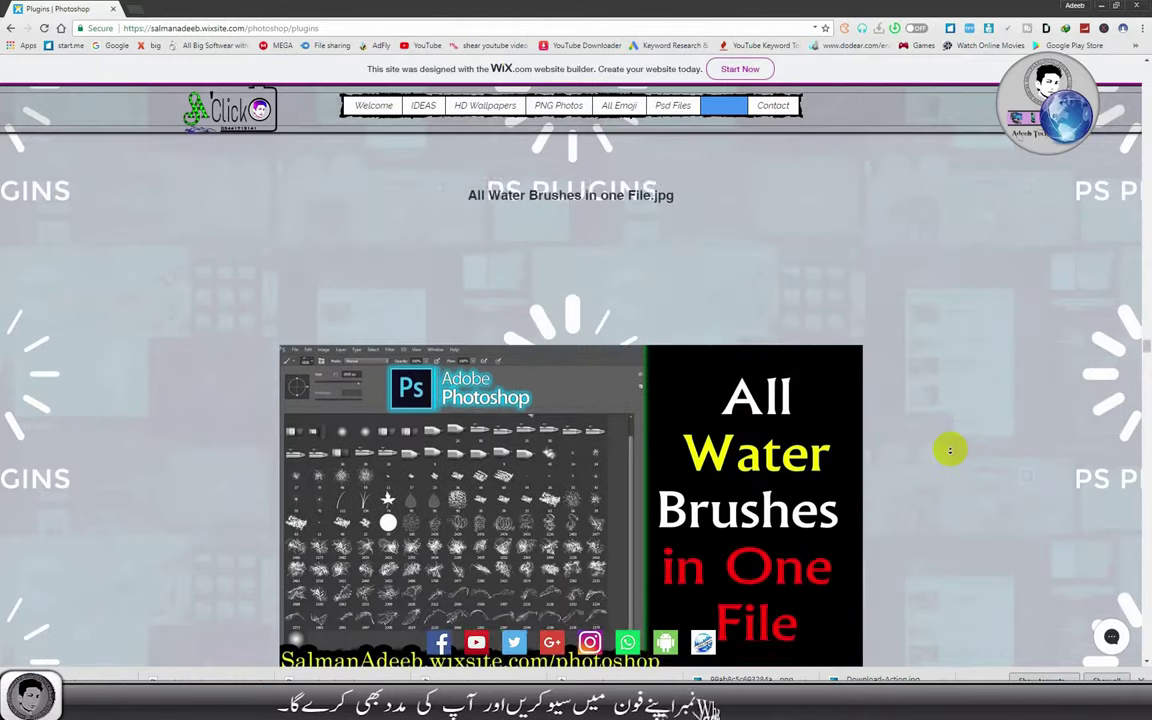
scroll(950, 450, "down", 3)
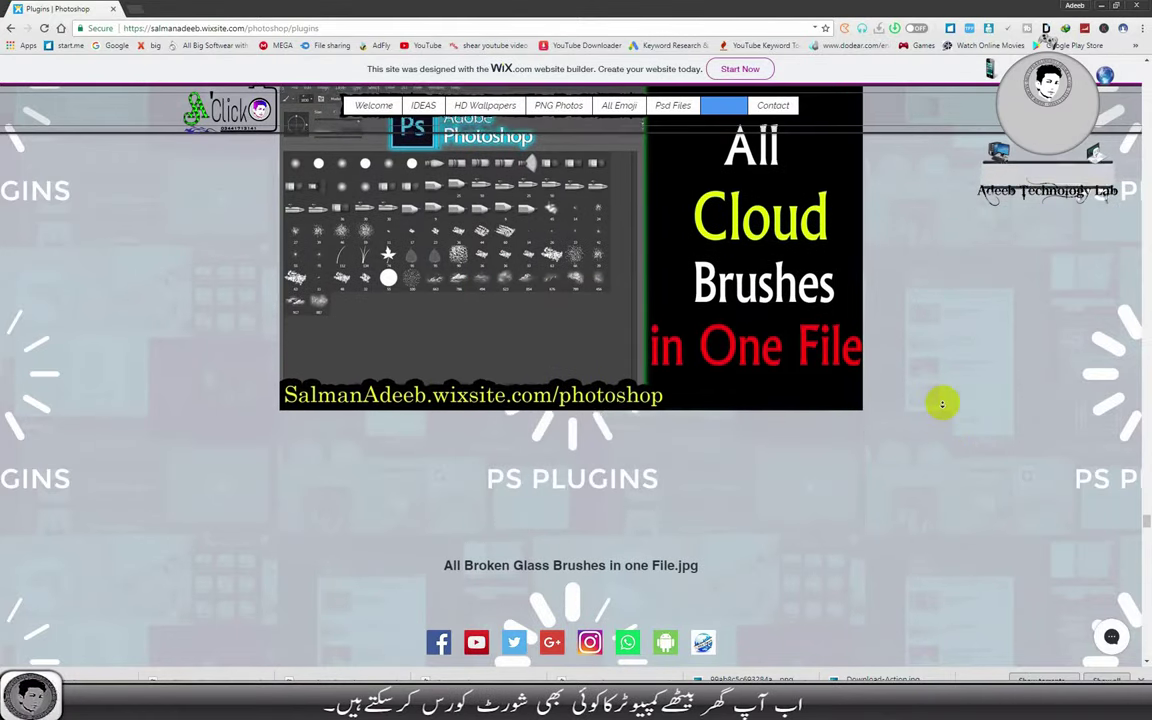
left_click(683, 290)
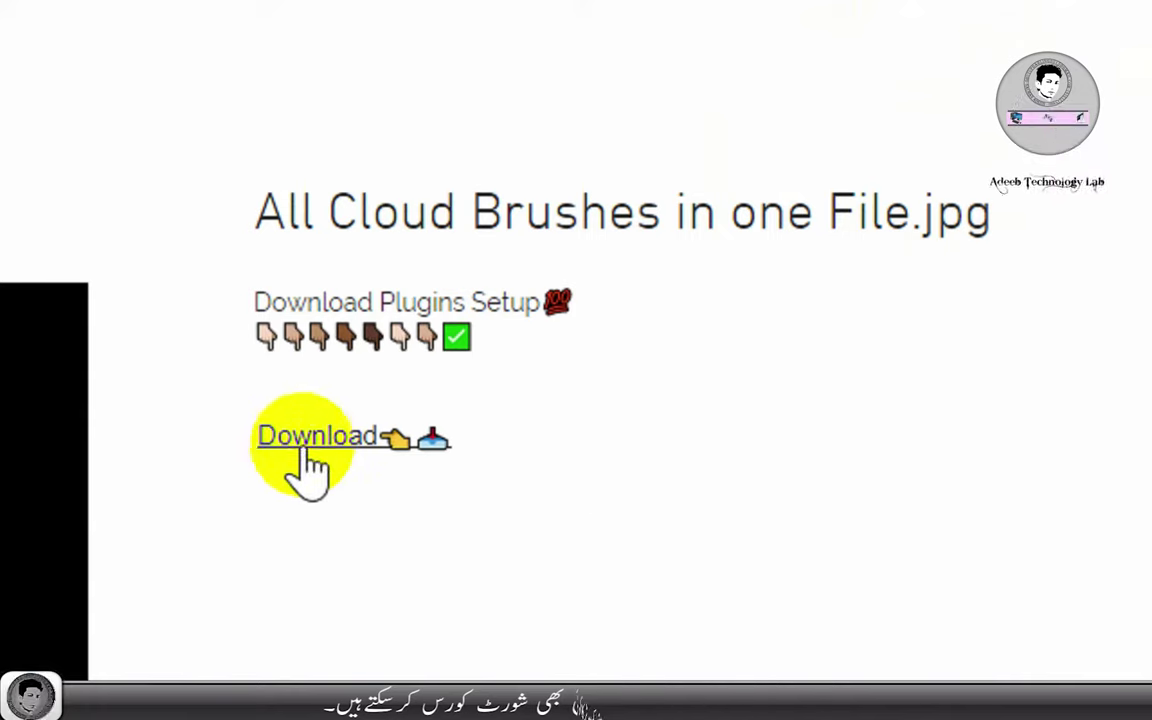
Follow the cloud brushes download link through to the Cloud Brushes.abr MEGA page
left_click(310, 450)
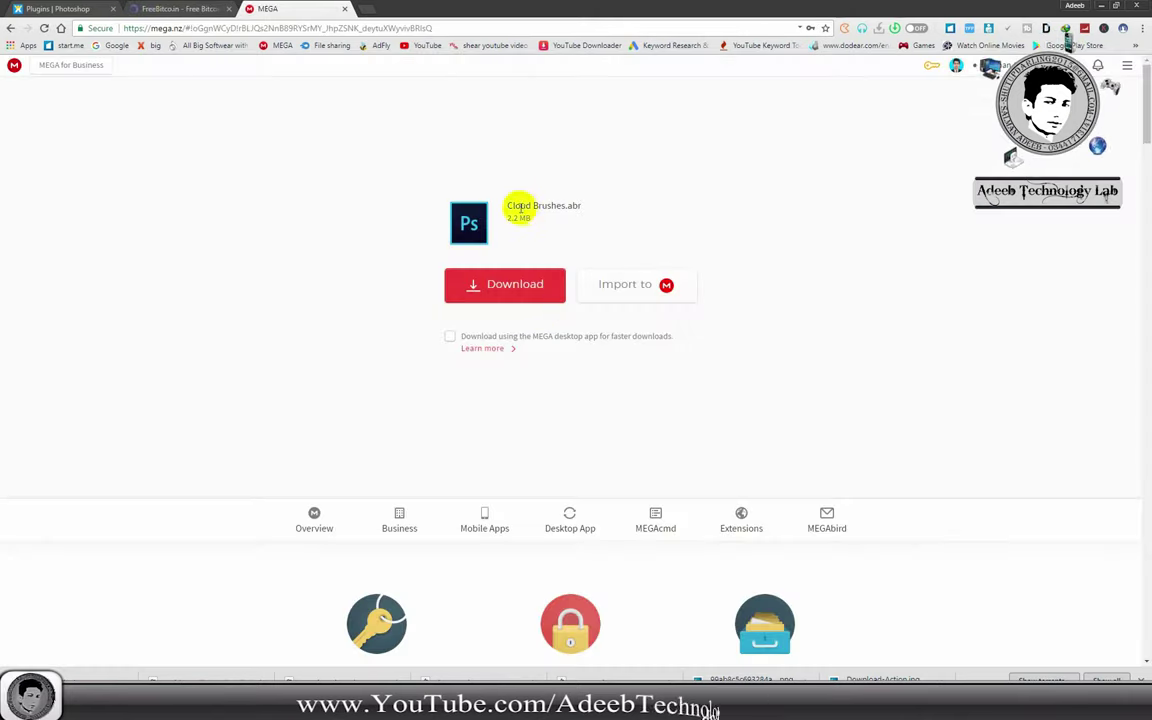
Download Cloud Brushes.abr from MEGA and save it as Cloud Brushes in Downloads
left_click_drag(508, 205, 563, 210)
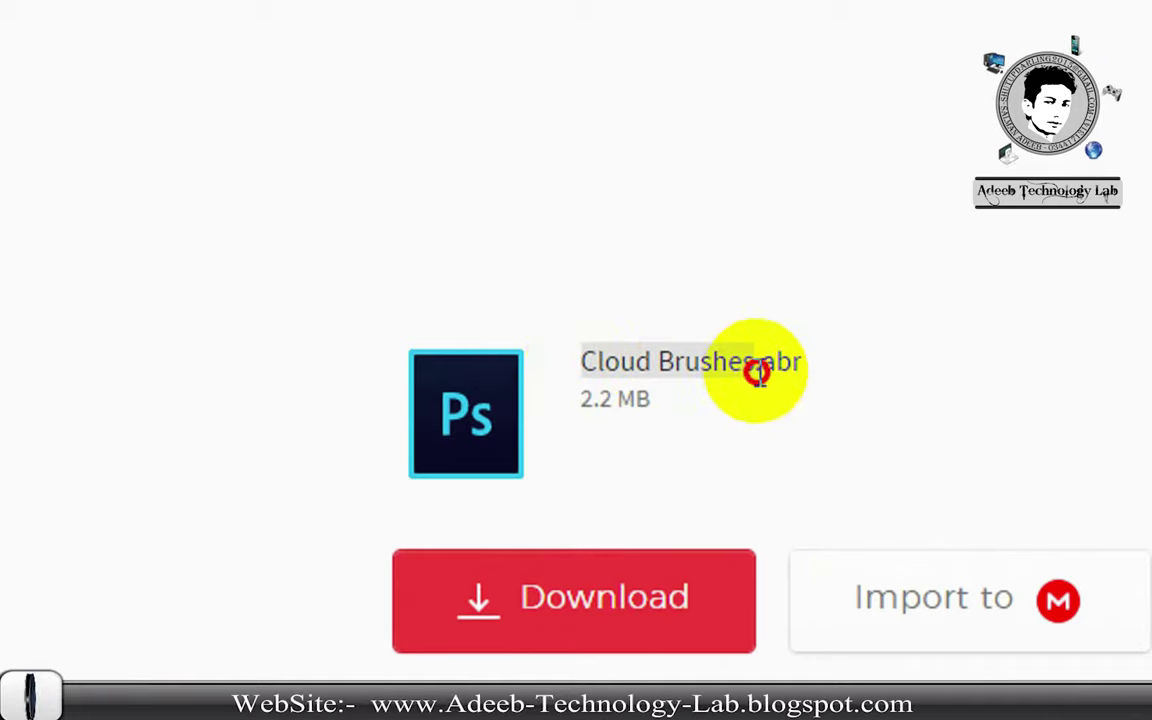
left_click(440, 328)
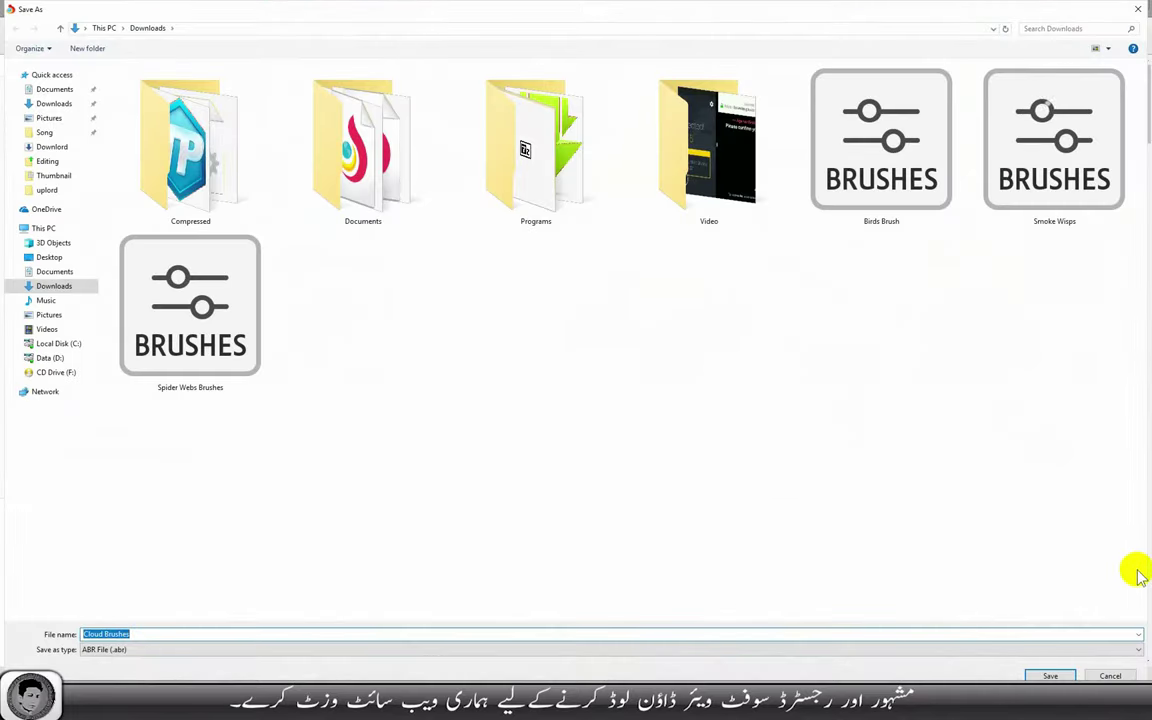
left_click(1051, 675)
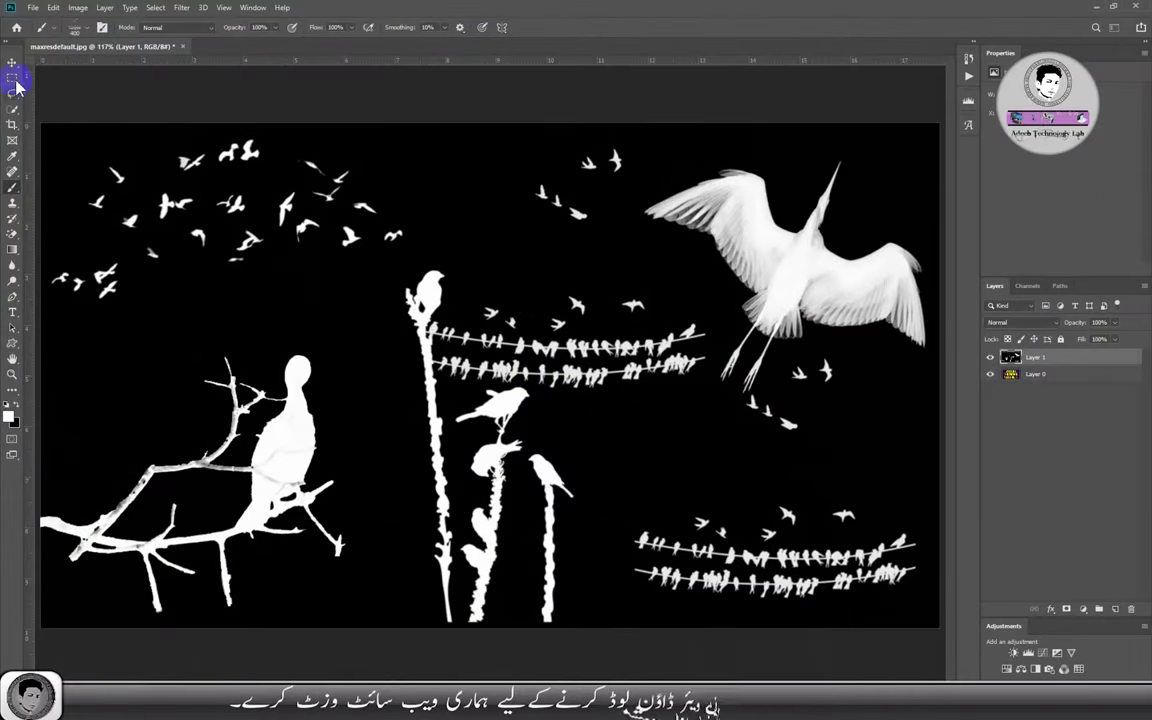
Select the Move tool and choose Delete Group for the Birds Brush group
left_click(13, 63)
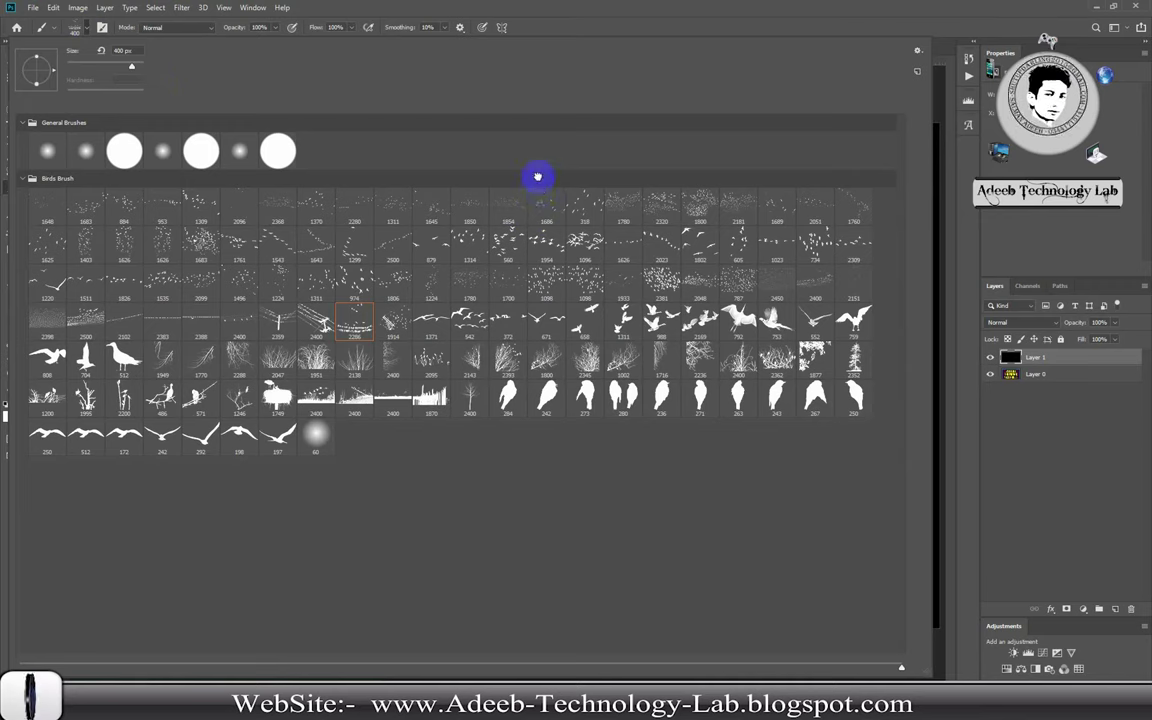
left_click(917, 50)
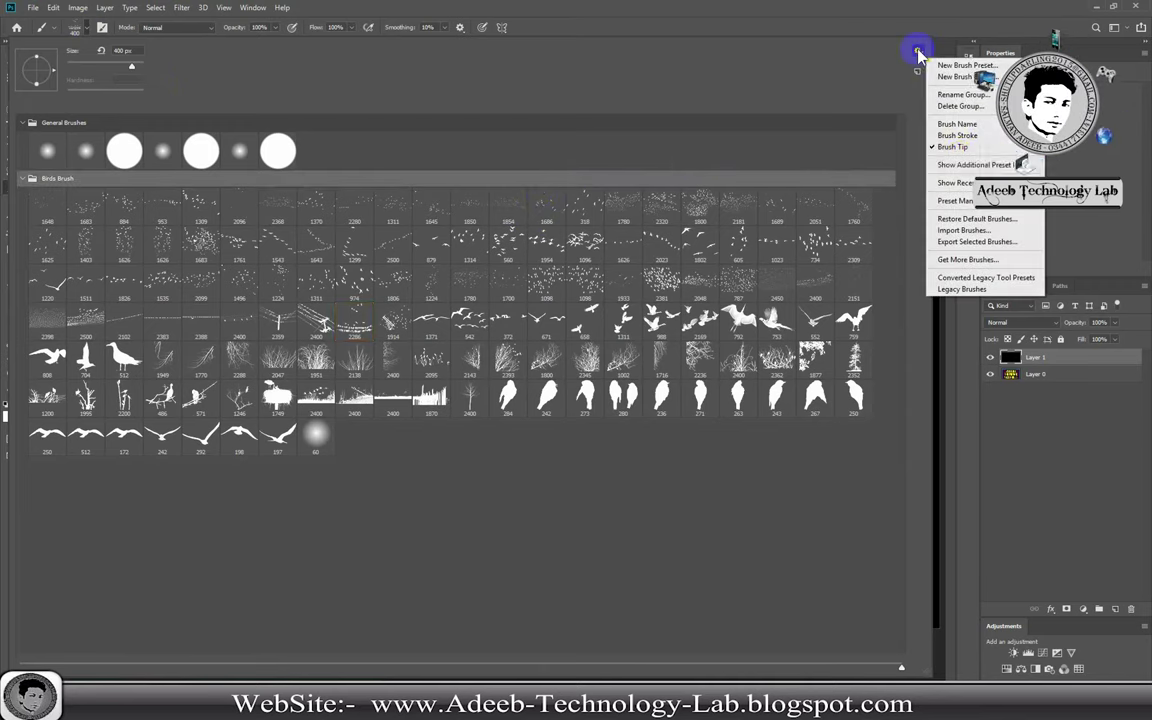
left_click(970, 105)
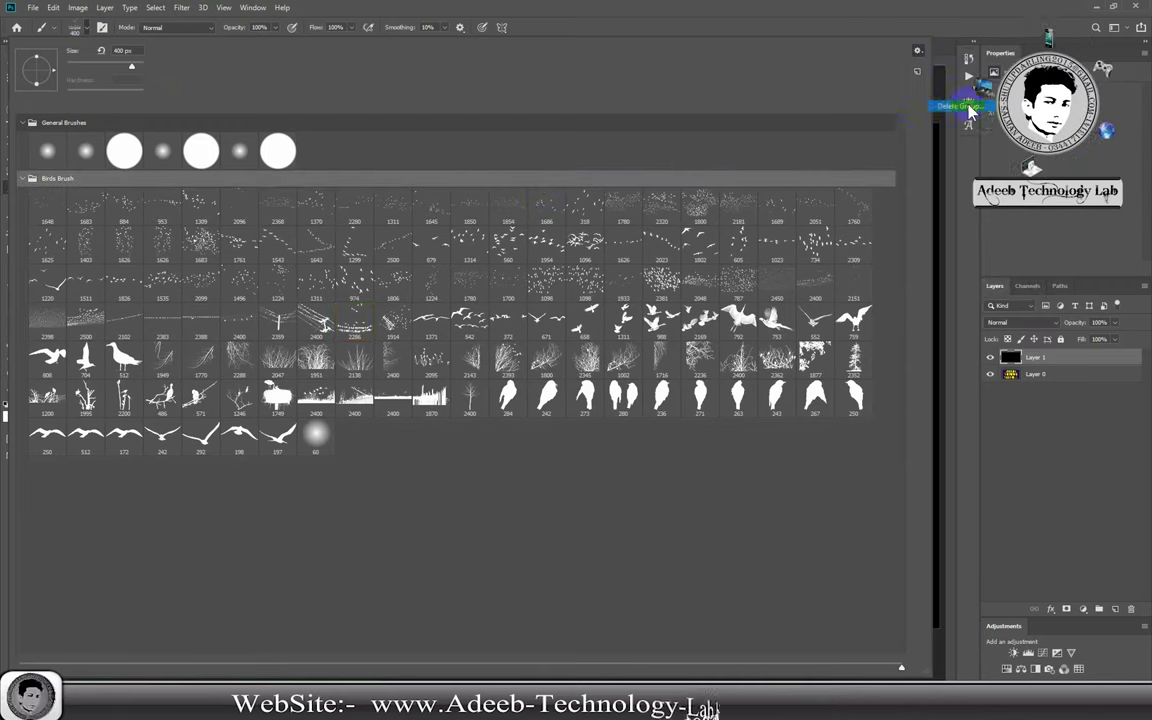
Confirm deleting Birds Brush and import Cloud Brushes from the Downloads folder
left_click(533, 261)
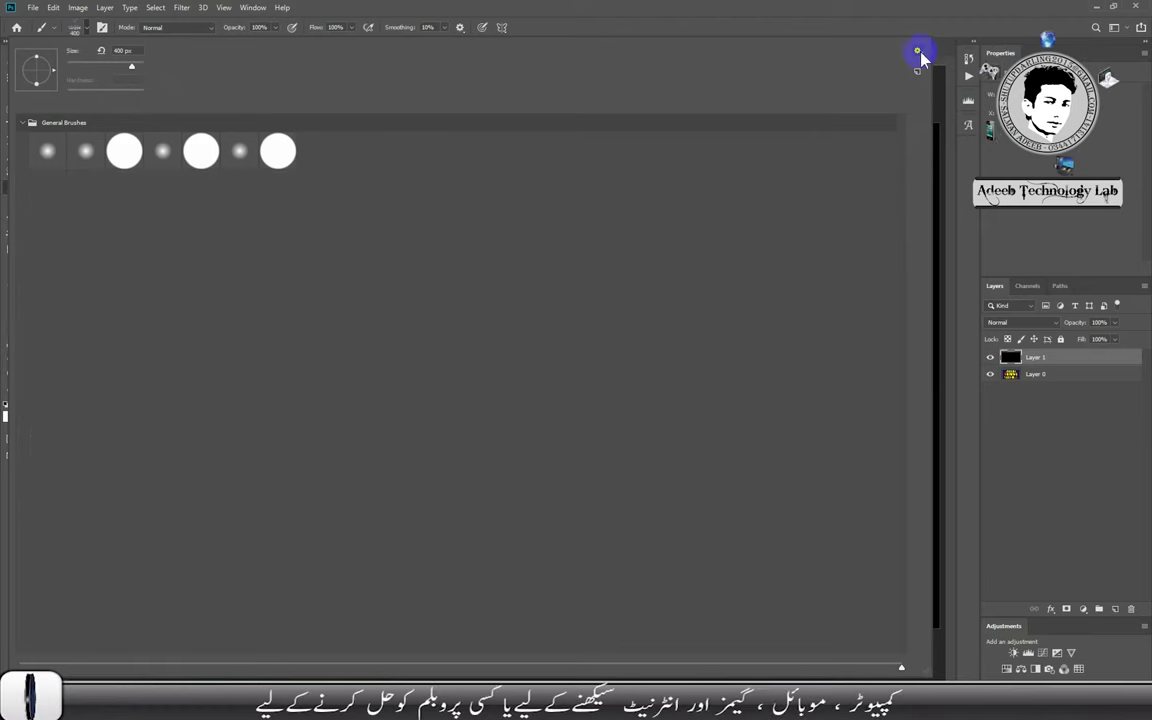
left_click(917, 51)
left_click(962, 232)
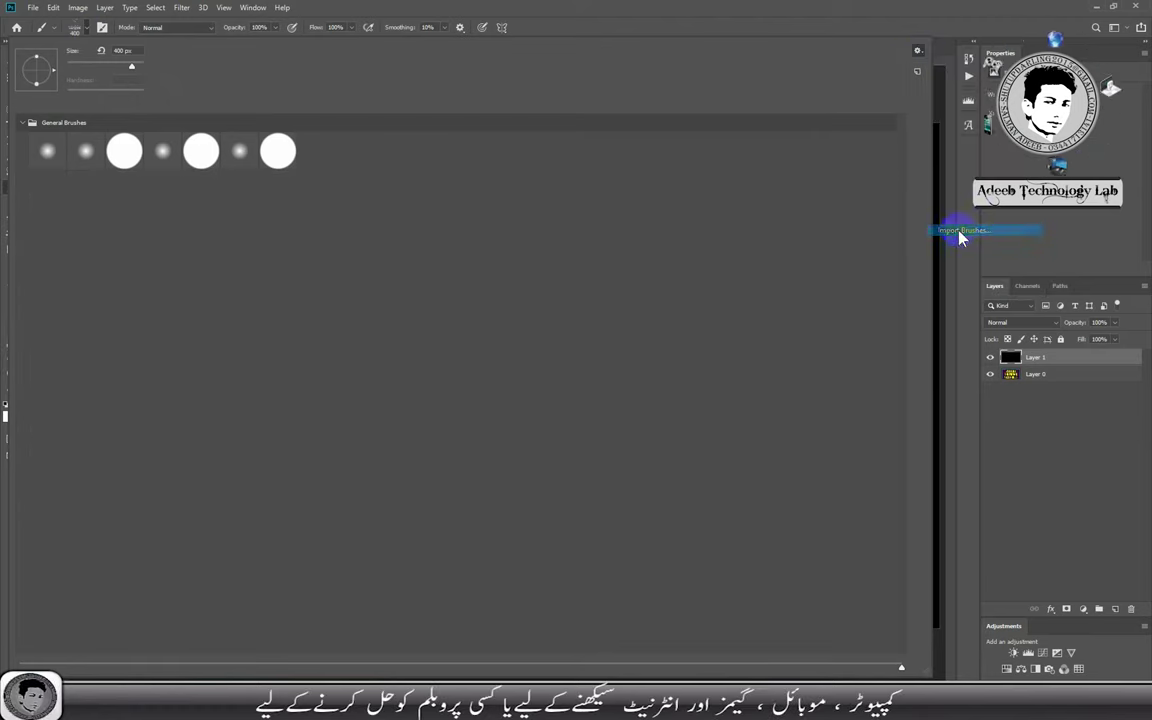
scroll(560, 245, "down", 2)
scroll(585, 290, "down", 5)
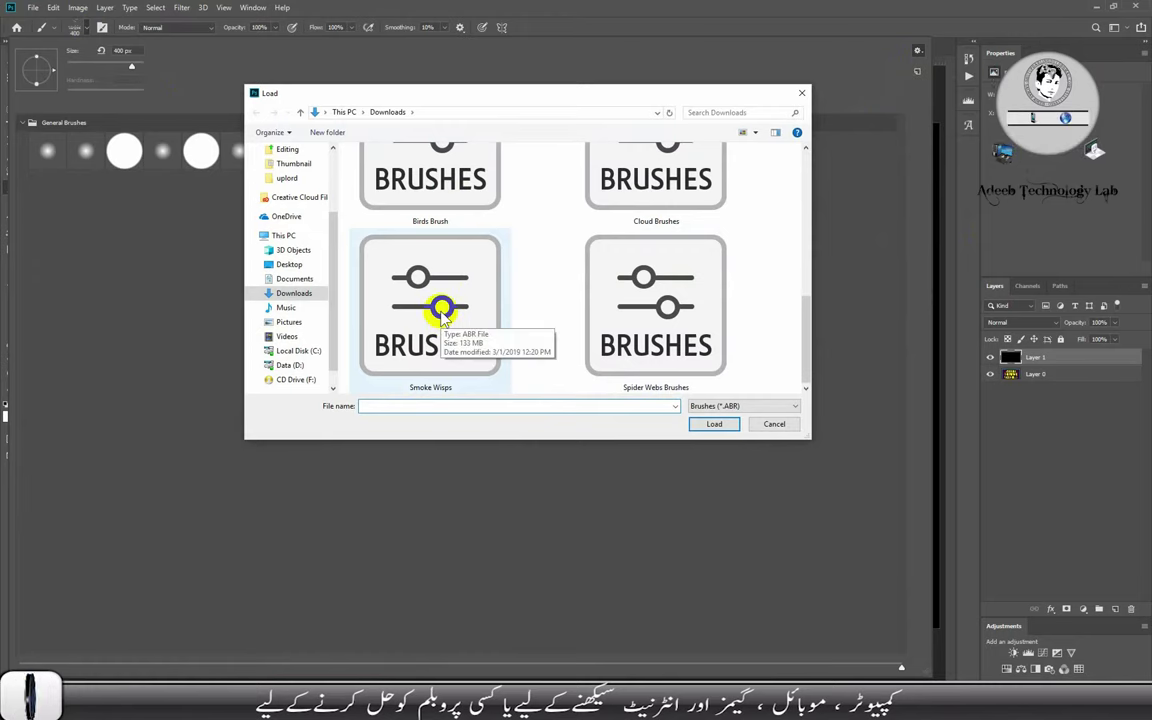
left_click(442, 314)
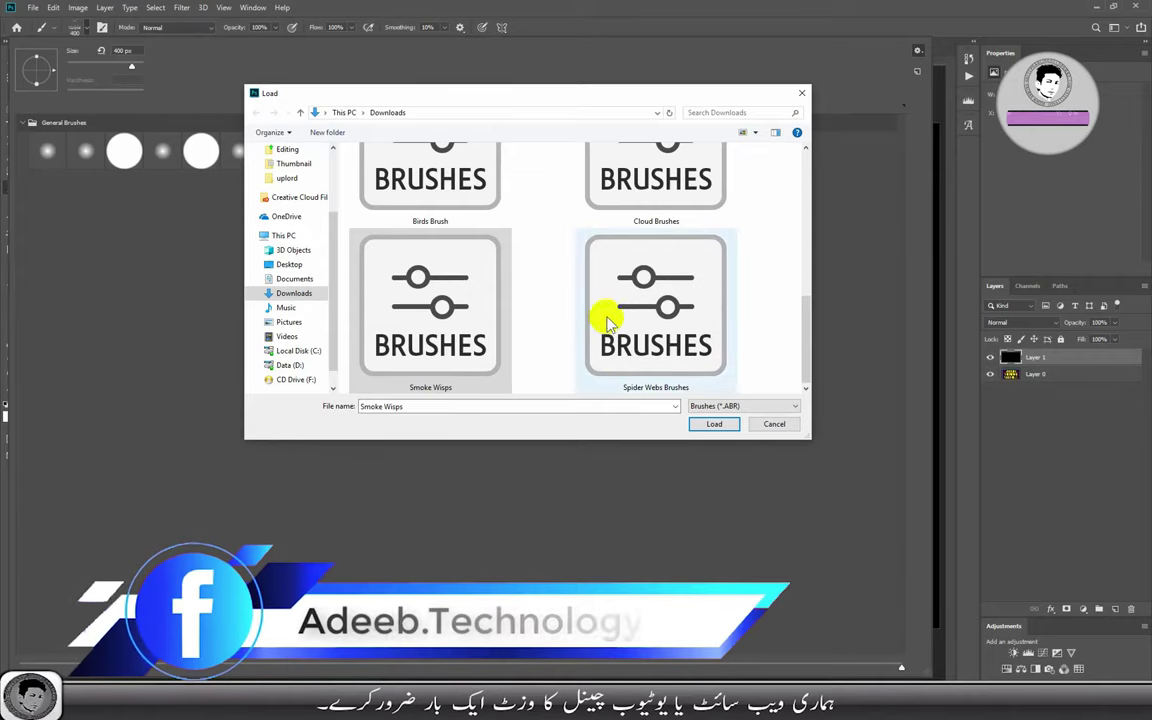
left_click(643, 178)
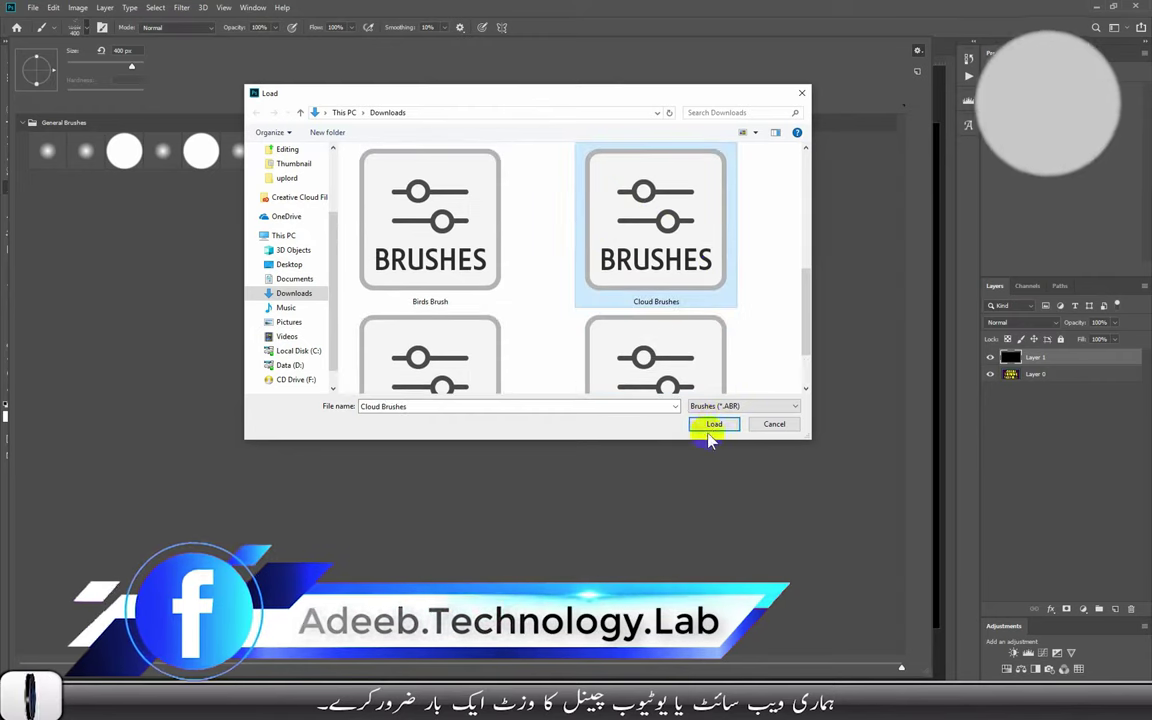
left_click(714, 425)
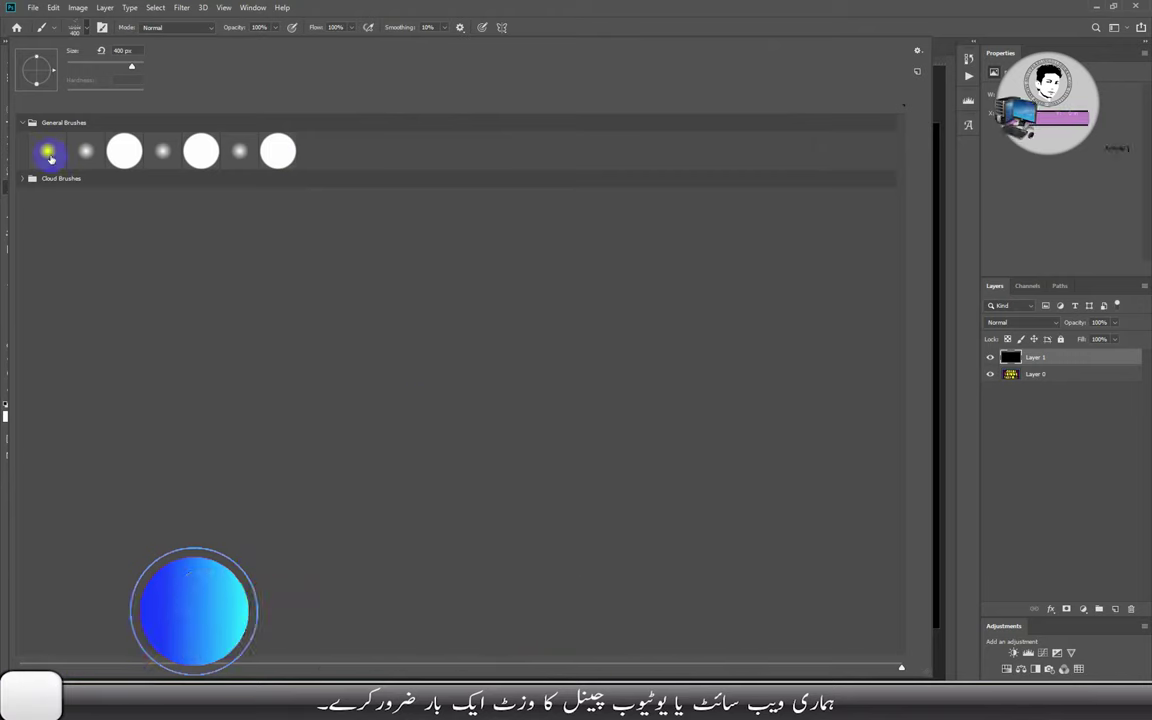
Expand the Cloud Brushes group and stamp a white cloud in the upper left
left_click(17, 177)
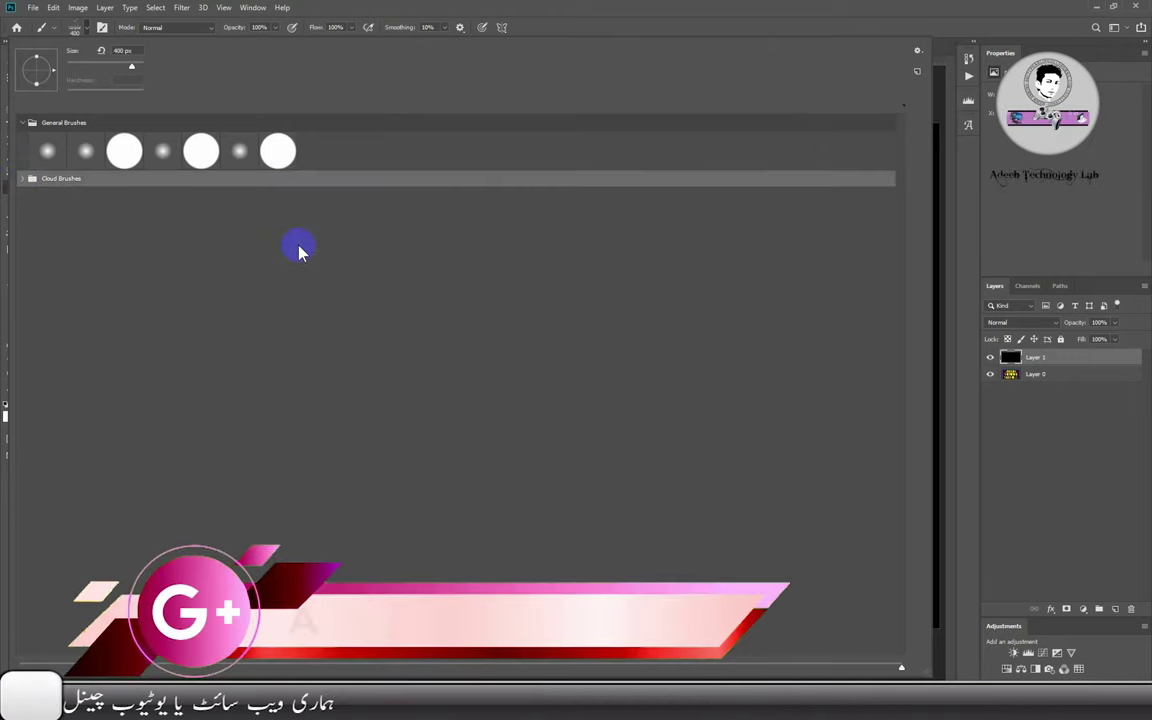
left_click(17, 178)
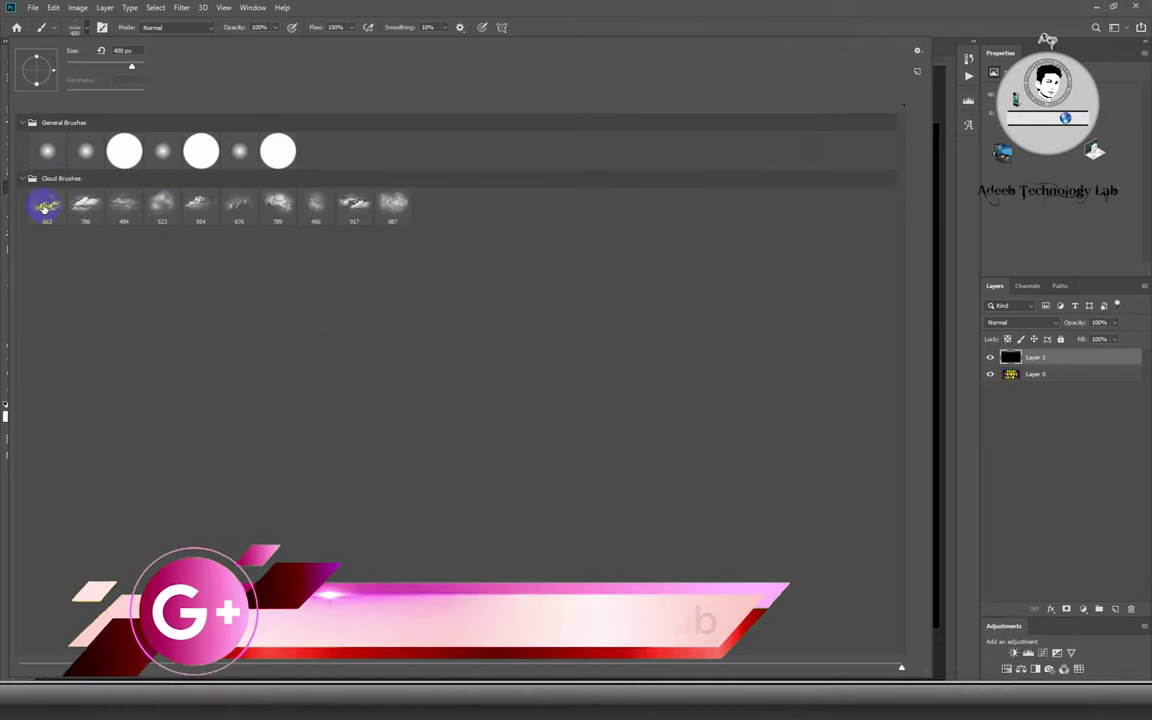
double_click(84, 205)
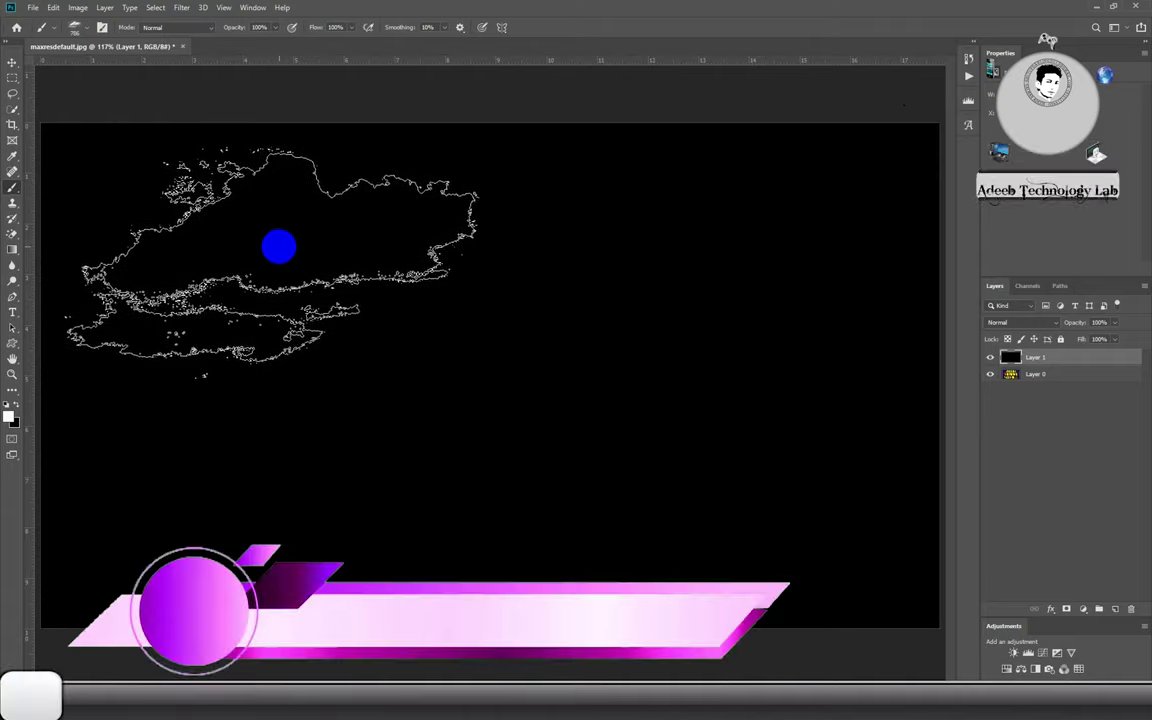
left_click(279, 246)
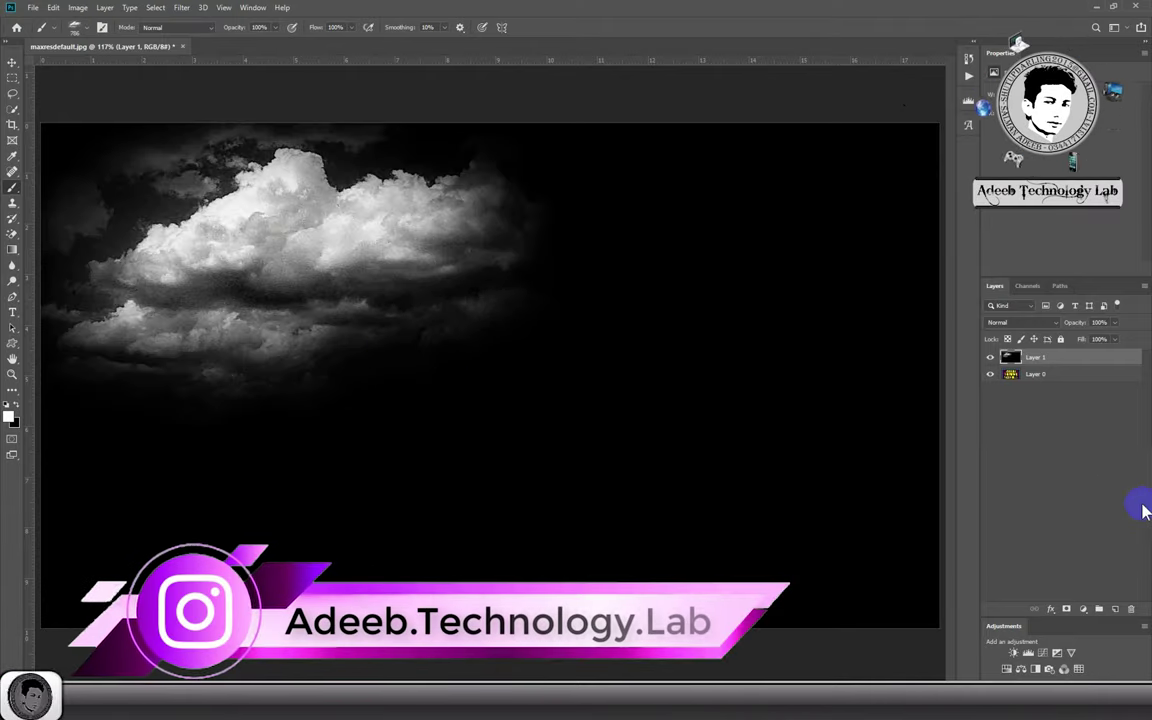
Stamp a large 789-brush cloud on the right and a 676-brush cloud lower left
left_click(87, 28)
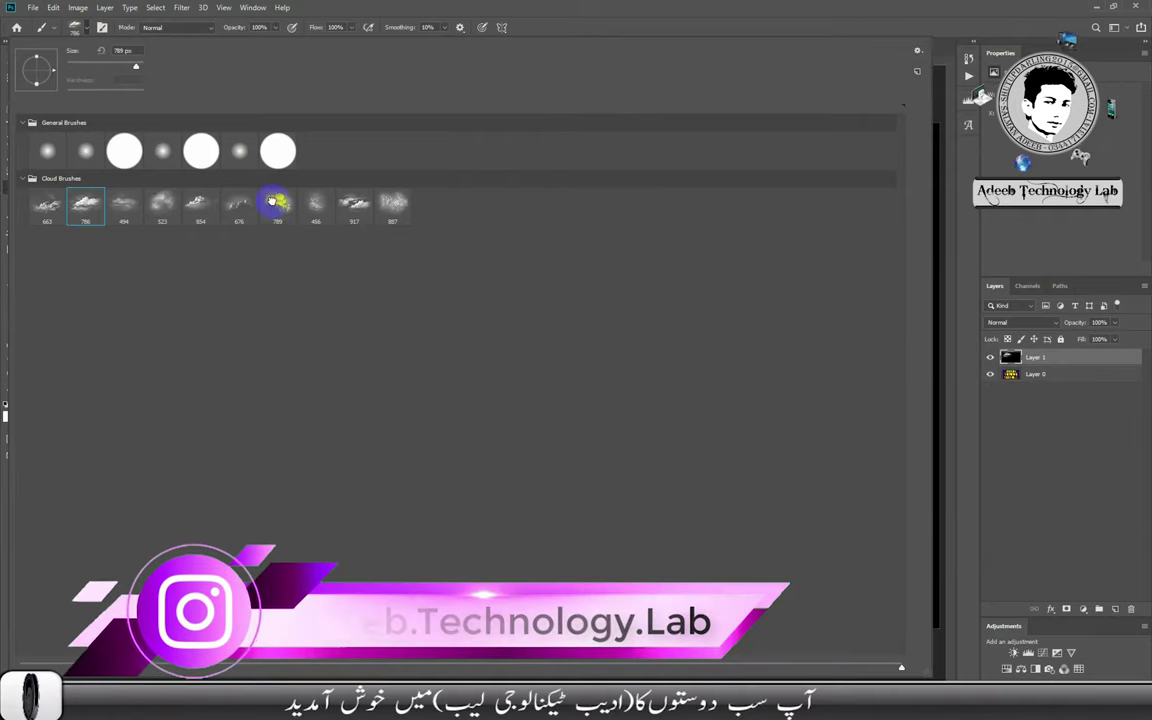
double_click(272, 202)
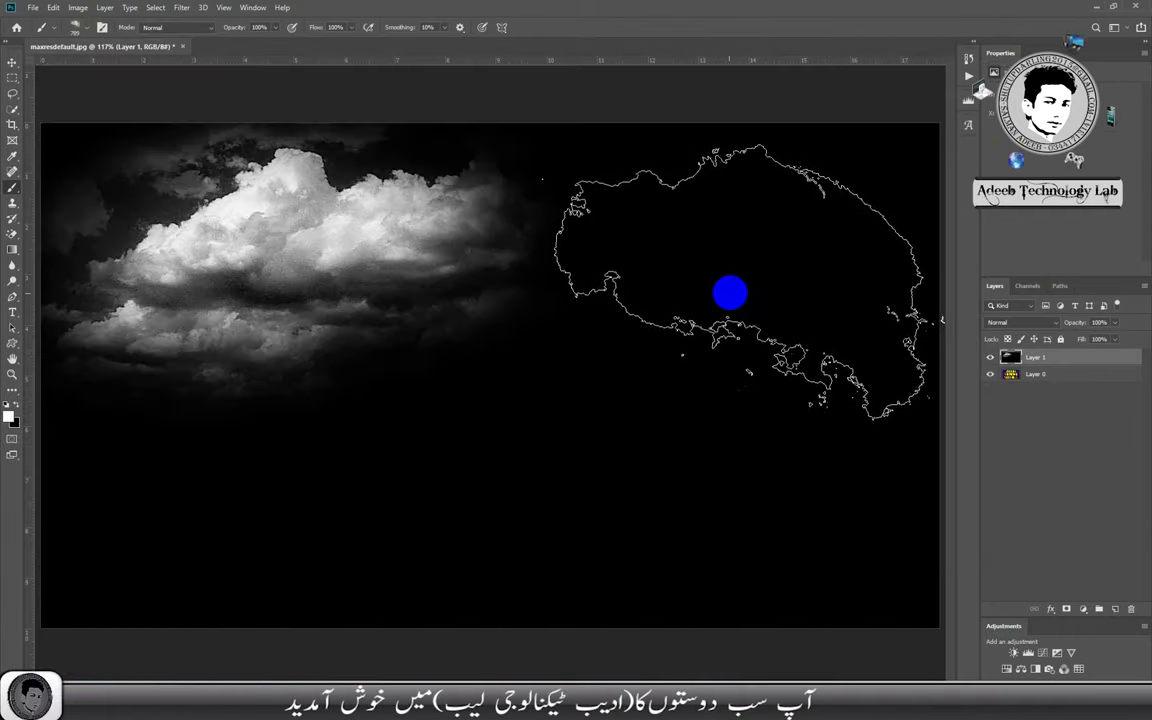
left_click(749, 287)
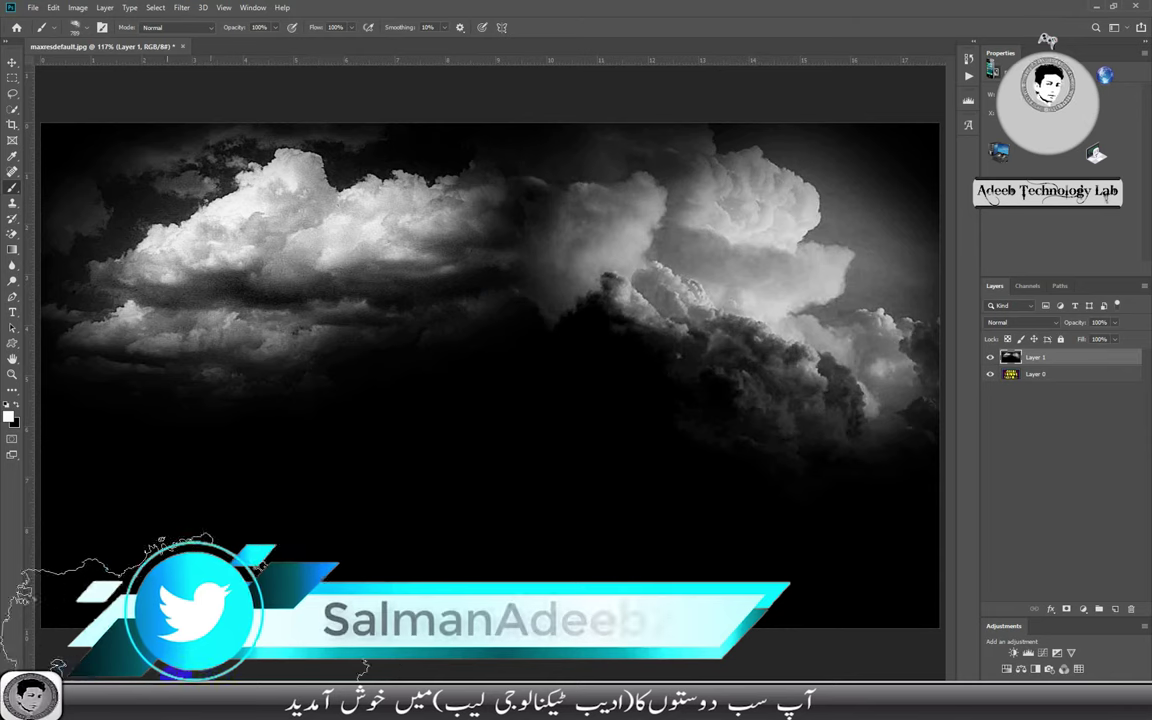
left_click(80, 28)
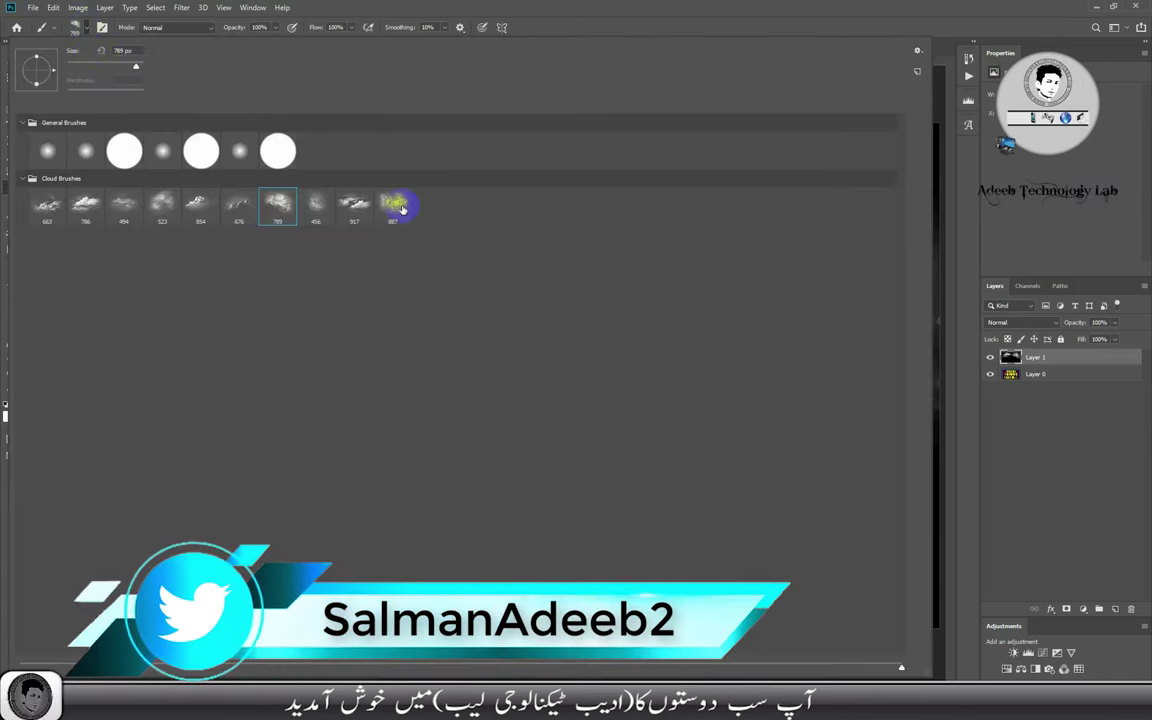
double_click(233, 205)
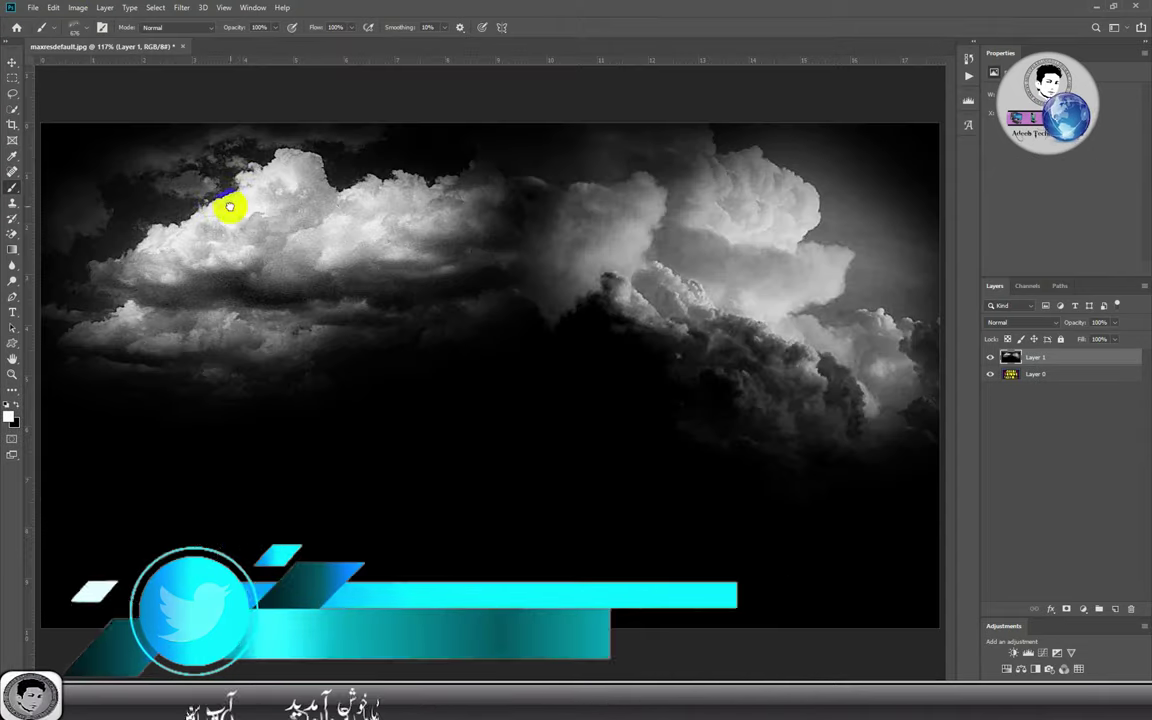
left_click(237, 515)
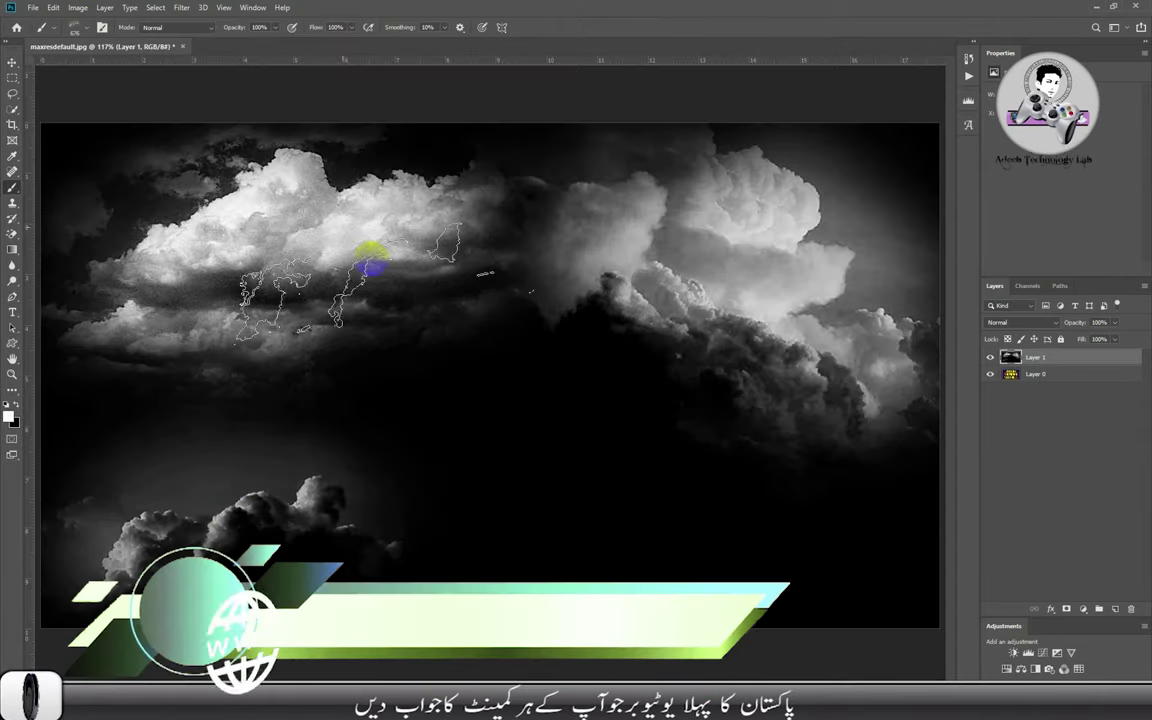
Switch to the 523 cloud brush in the Brush Preset picker
left_click(84, 29)
double_click(162, 201)
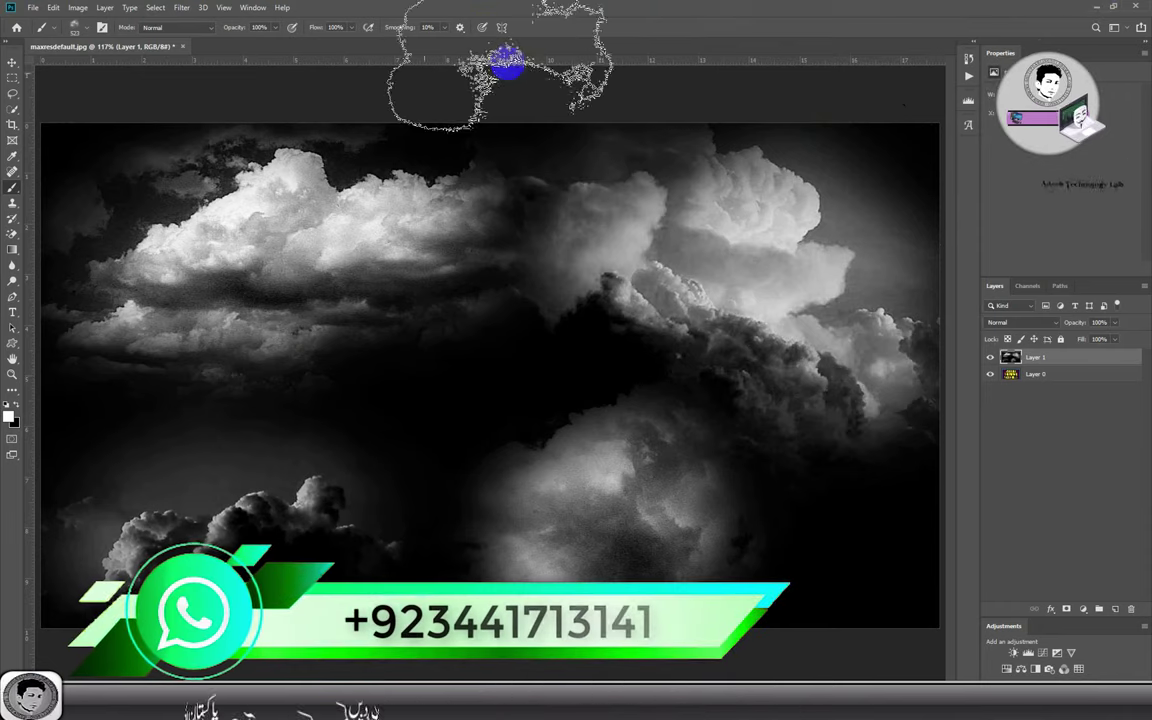
left_click(78, 28)
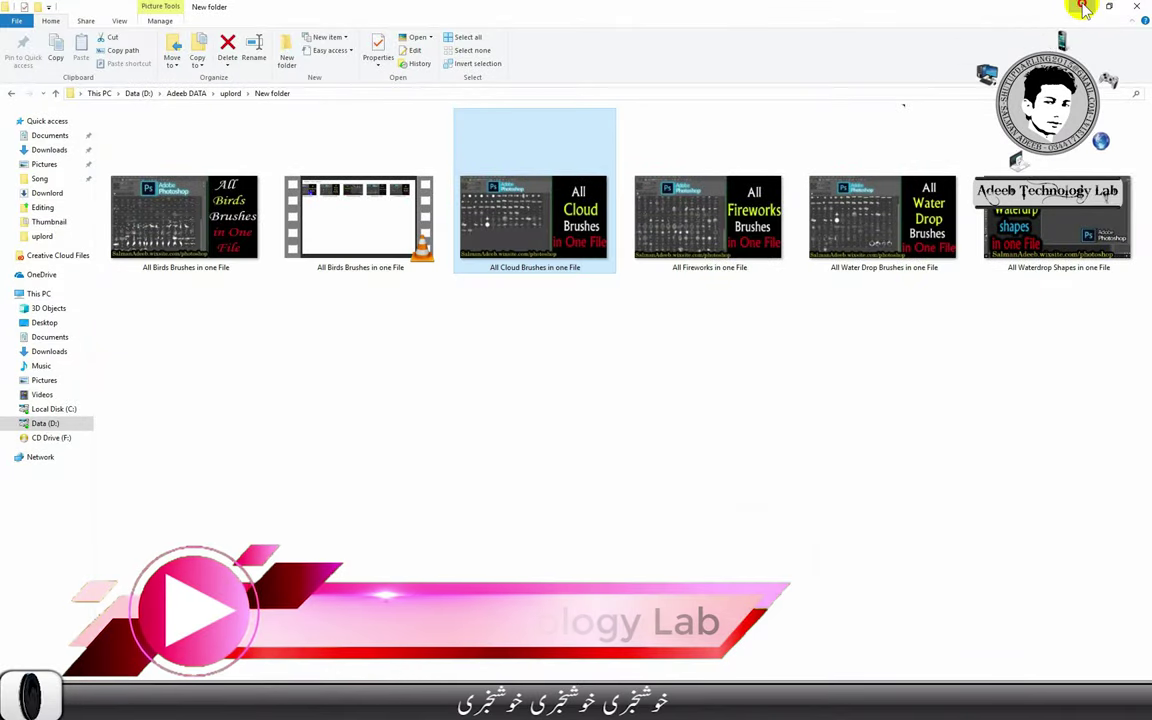
Minimize Photoshop so the Windows desktop and its shortcuts show
left_click(1082, 7)
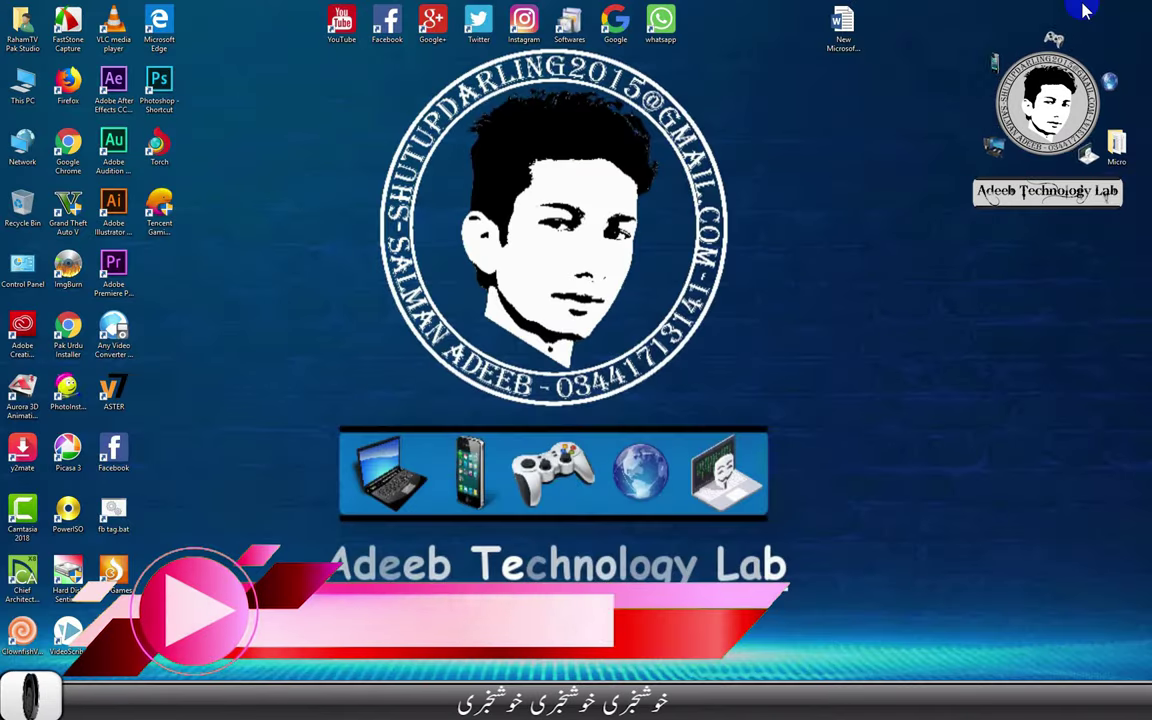